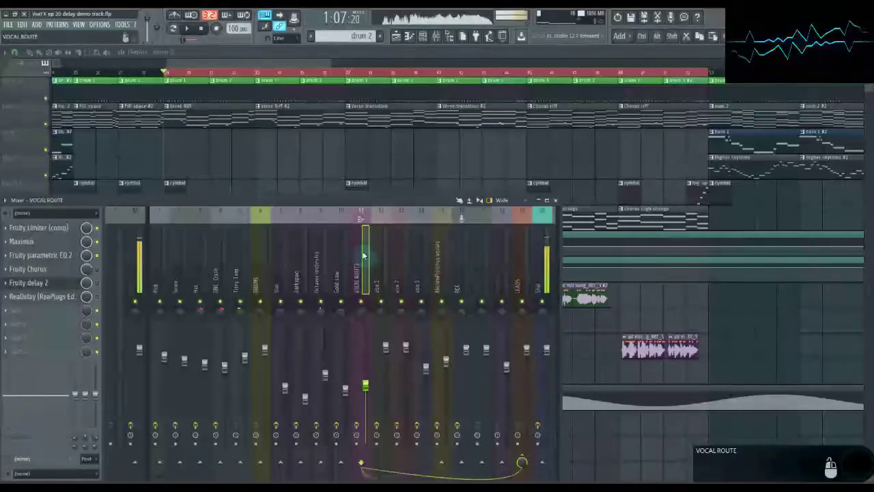
Open and close the Fruity Limiter and Maximus effects on the VOCAL ROUTE track to review the existing vocal chain
left_click(19, 261)
left_click(19, 262)
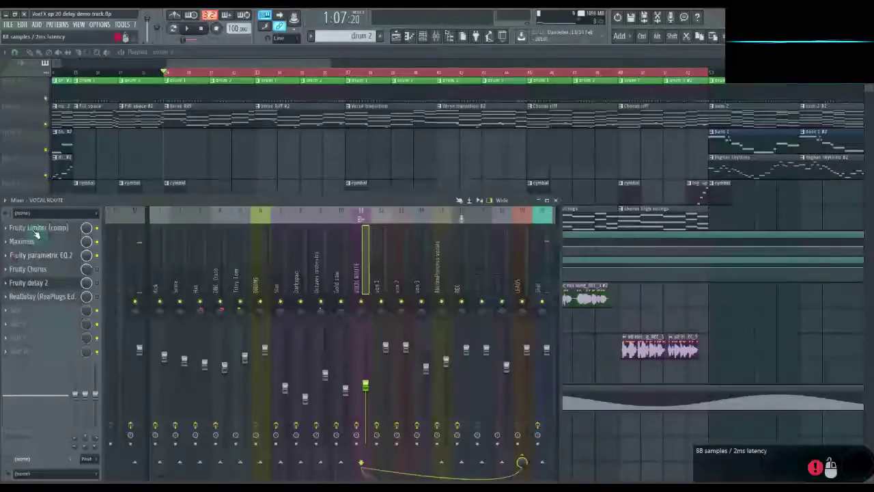
left_click(37, 229)
left_click(39, 228)
left_click(38, 242)
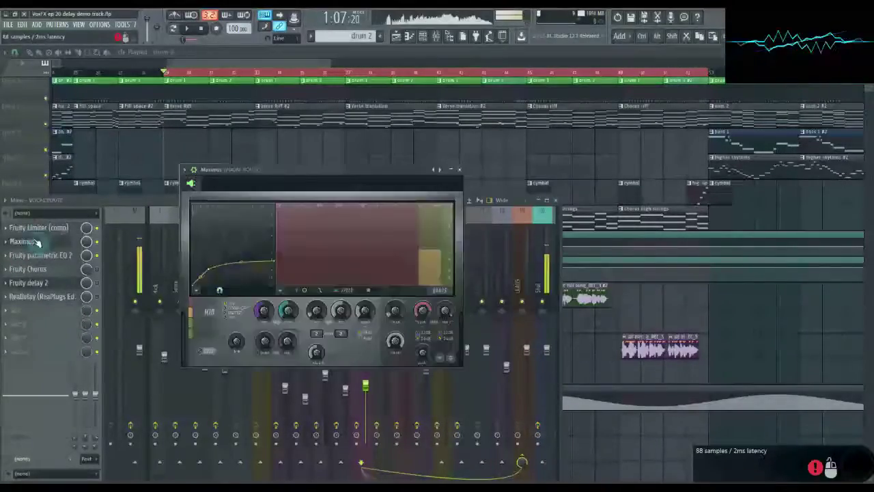
left_click(37, 241)
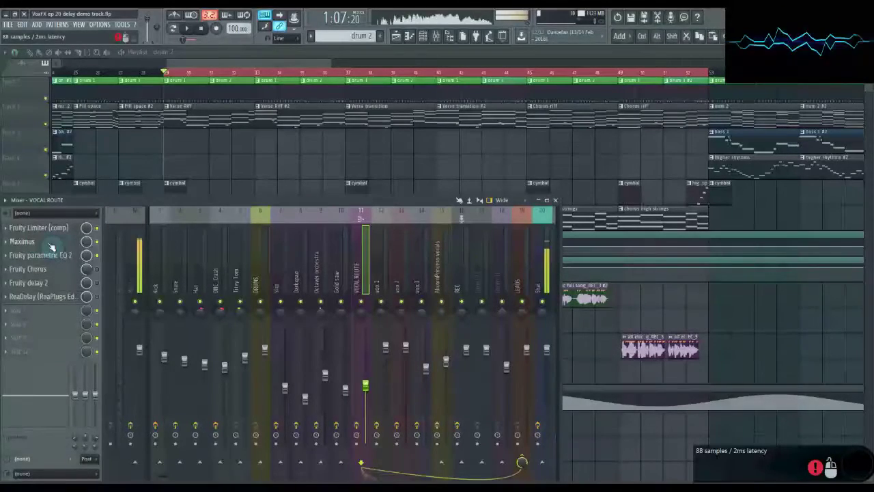
Open Fruity delay 2 on the VOCAL ROUTE track and try its input volume and delay time controls
left_click(77, 286)
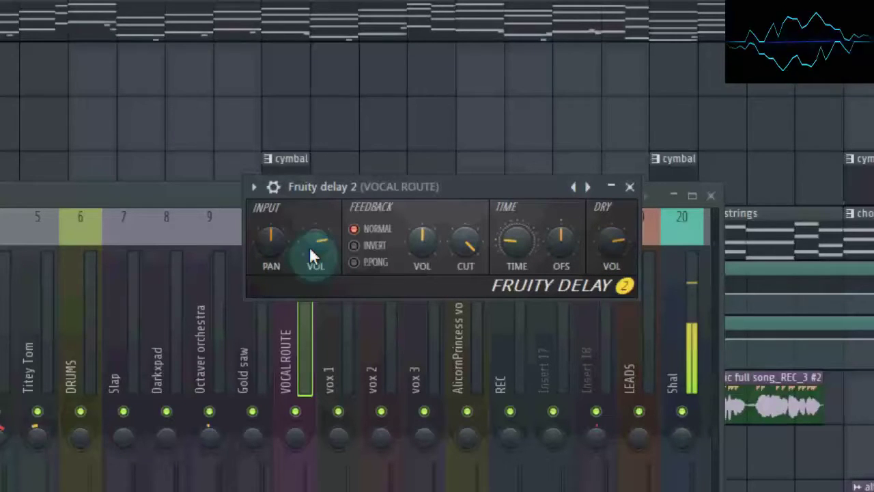
mouse_move(312, 243)
left_mouse_down()
mouse_move(312, 259)
mouse_move(310, 236)
left_mouse_up()
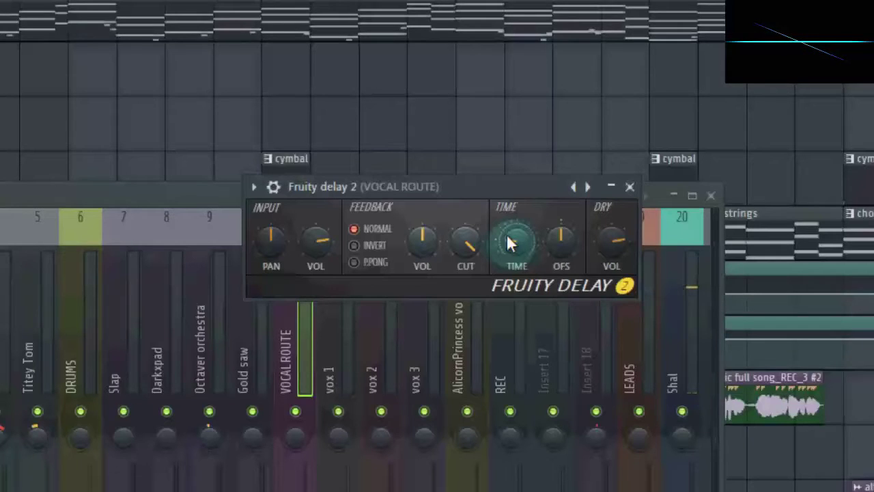
left_click_drag(506, 235, 514, 243)
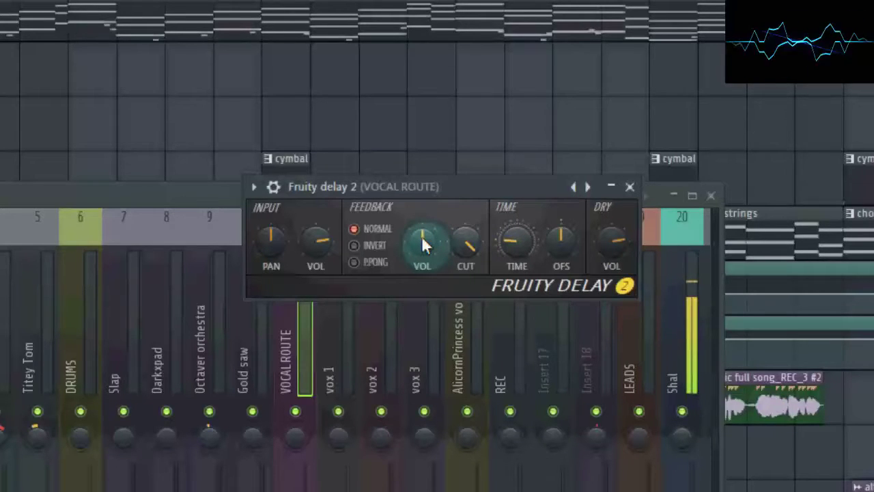
Try a higher feedback volume in Fruity delay 2 and reset it to its default
left_click_drag(421, 236, 417, 238)
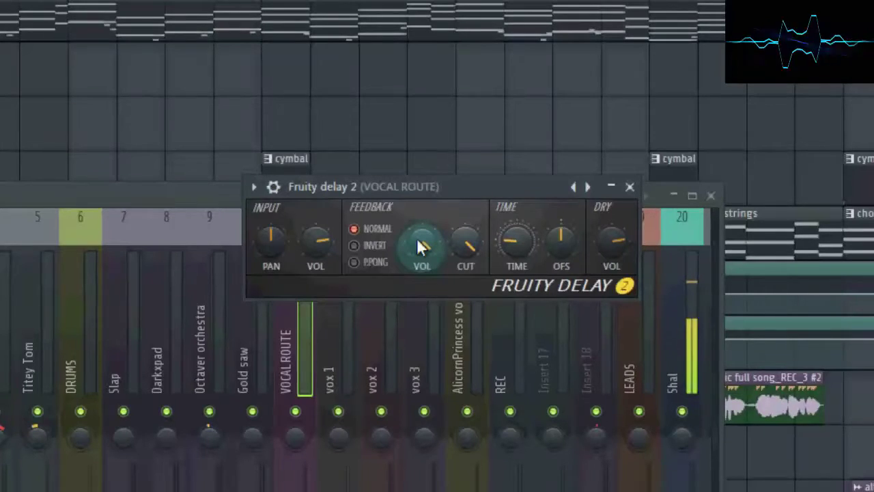
left_click_drag(416, 244, 415, 244)
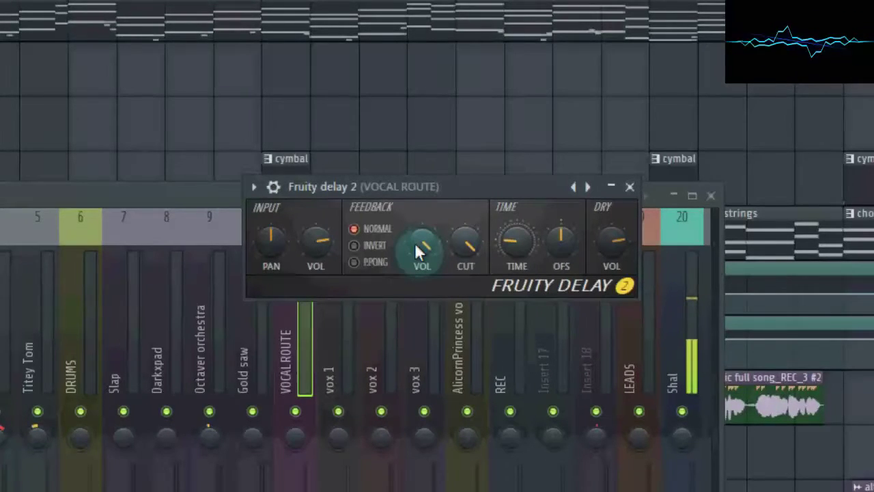
left_click(415, 243, "alt")
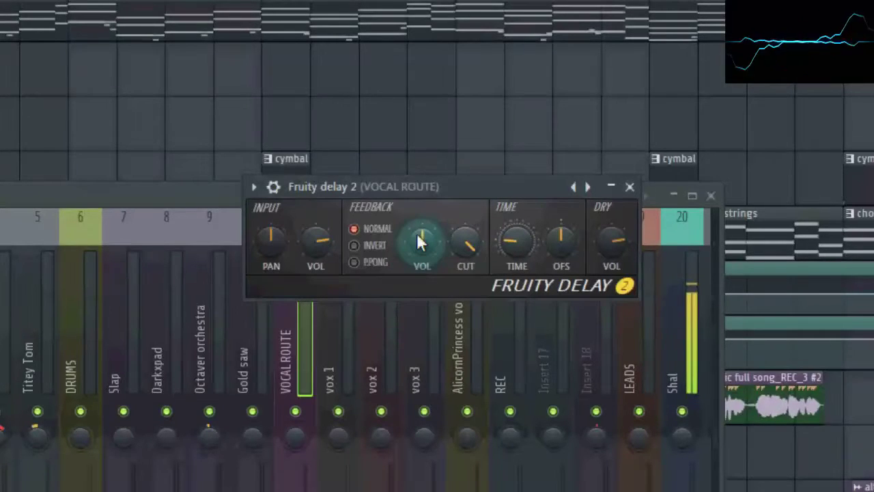
left_click_drag(417, 235, 417, 238)
left_click(418, 239, "alt")
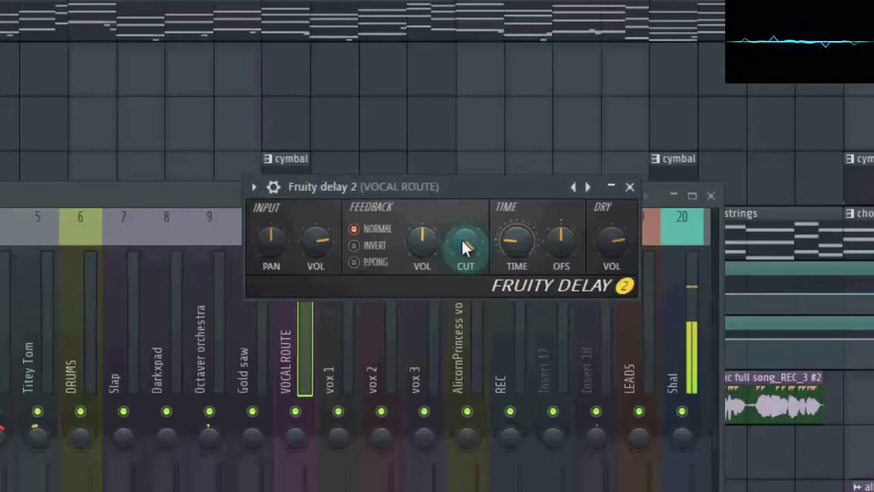
Solo the VOCAL ROUTE track and lower the delay's input volume and feedback cutoff to around their midpoints
left_click(305, 417)
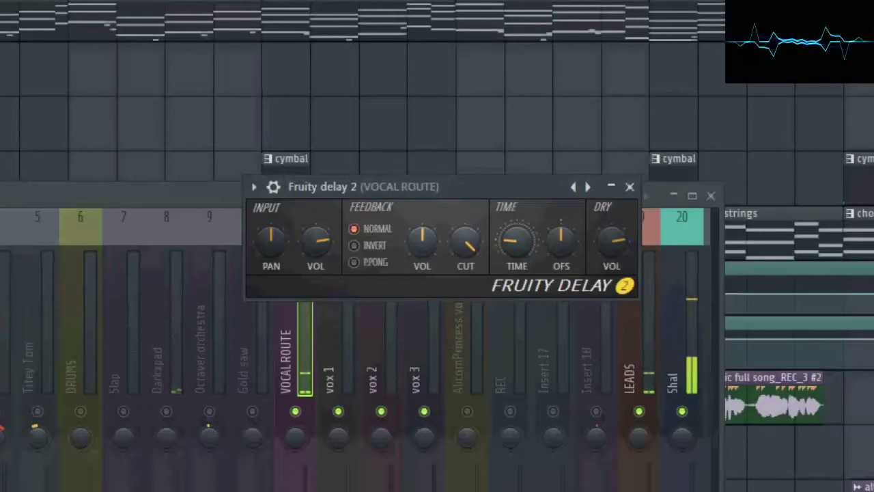
left_click_drag(315, 240, 315, 264)
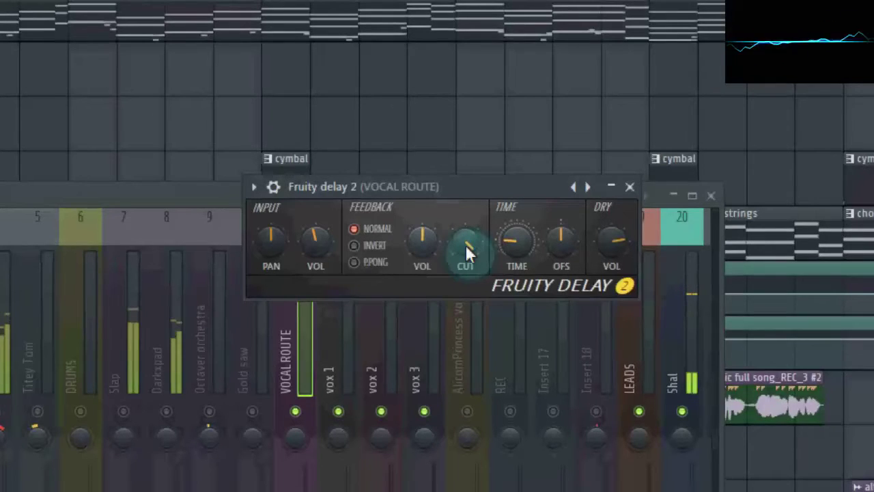
mouse_move(465, 245)
left_mouse_down()
mouse_move(465, 236)
mouse_move(465, 256)
mouse_move(465, 244)
left_mouse_up()
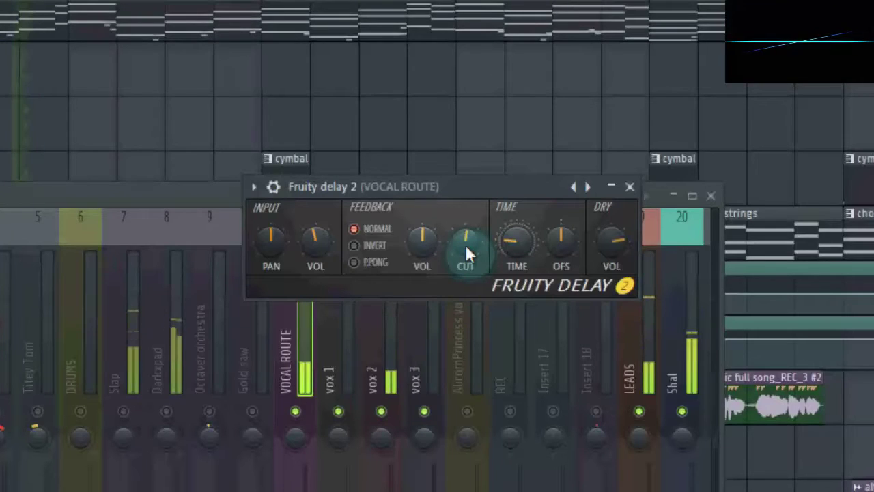
Unsolo the VOCAL ROUTE track, bring Fruity delay 2 back into view and fine-tune its input volume in the full mix
left_click(299, 419)
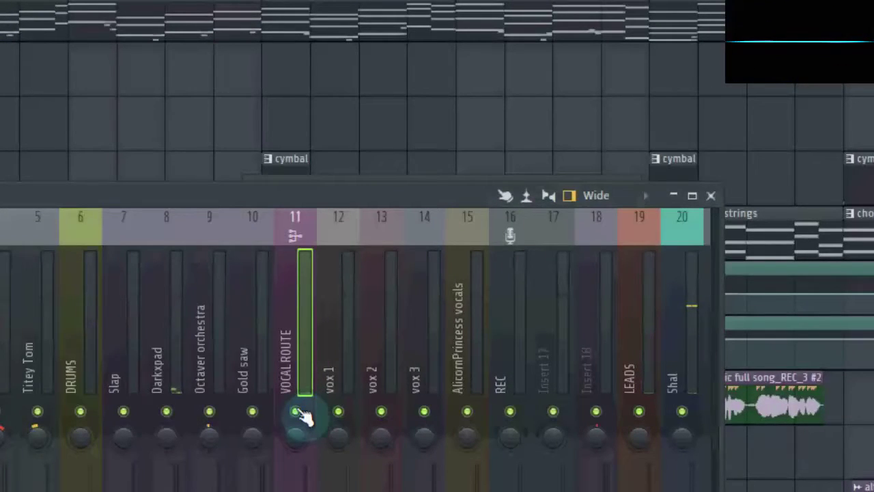
left_click(287, 178)
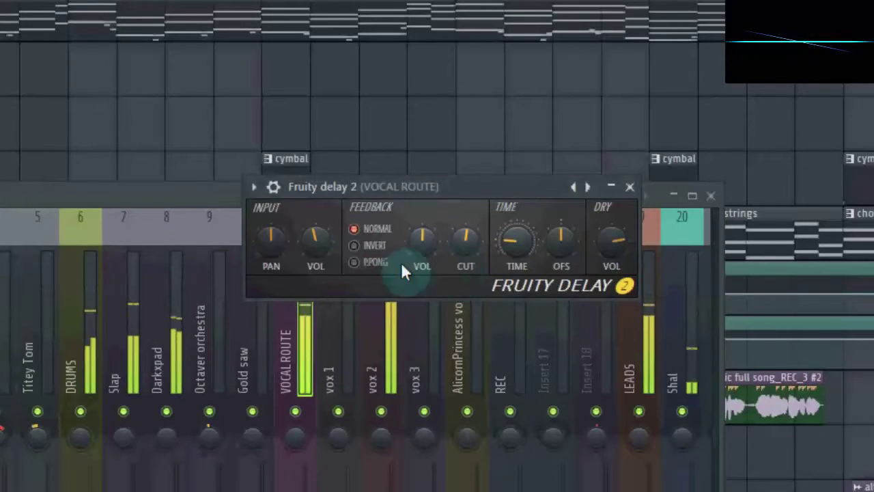
left_click(313, 237)
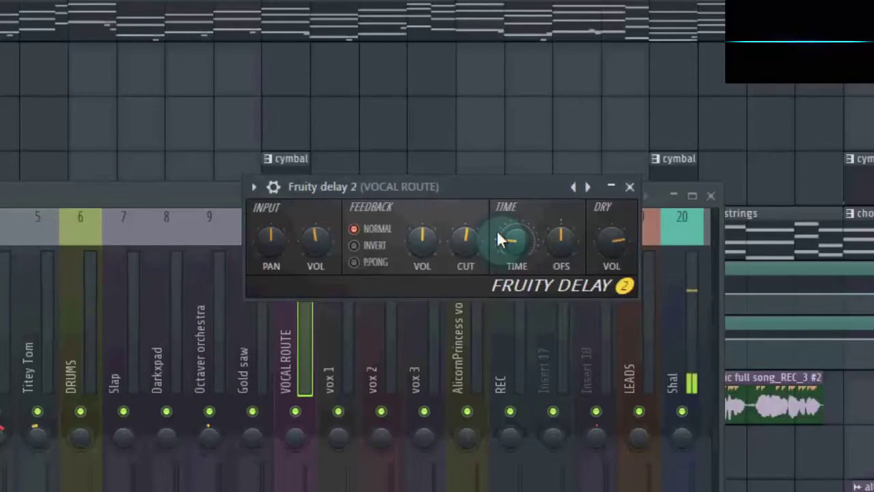
Shorten the delay time slightly and raise the feedback volume a little above its midpoint
left_click_drag(514, 241, 514, 267)
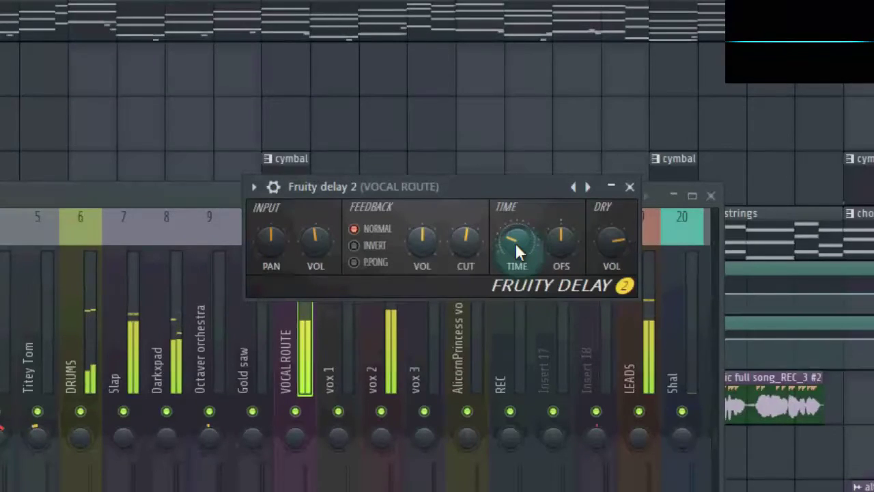
left_click_drag(515, 239, 515, 252)
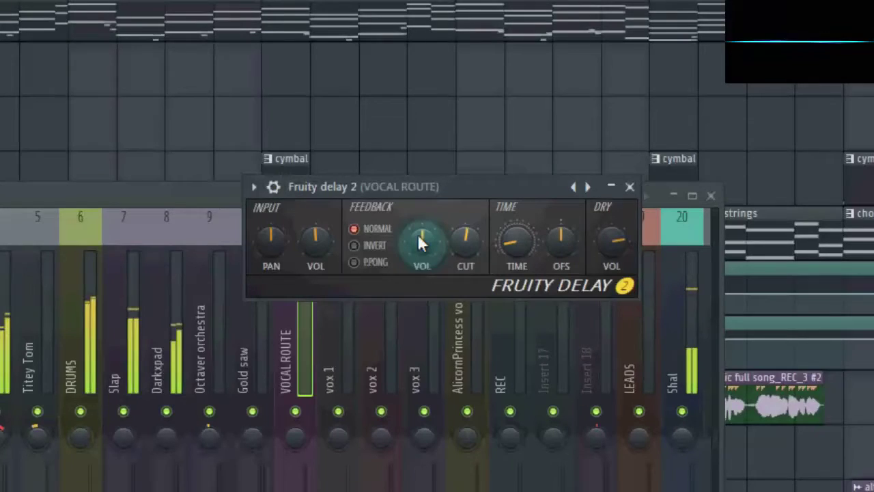
mouse_move(419, 244)
left_mouse_down()
mouse_move(419, 260)
mouse_move(418, 241)
left_mouse_up()
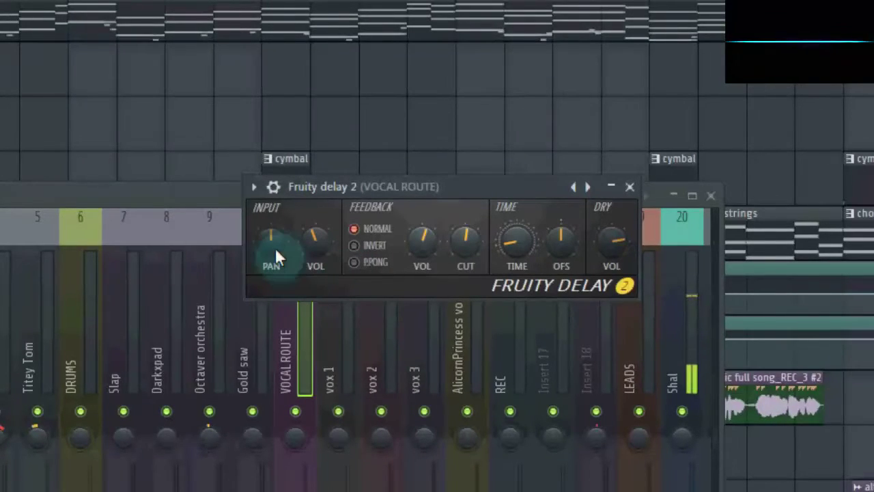
Pan the delay input to the left and switch the feedback mode to ping pong
left_click_drag(272, 240, 272, 270)
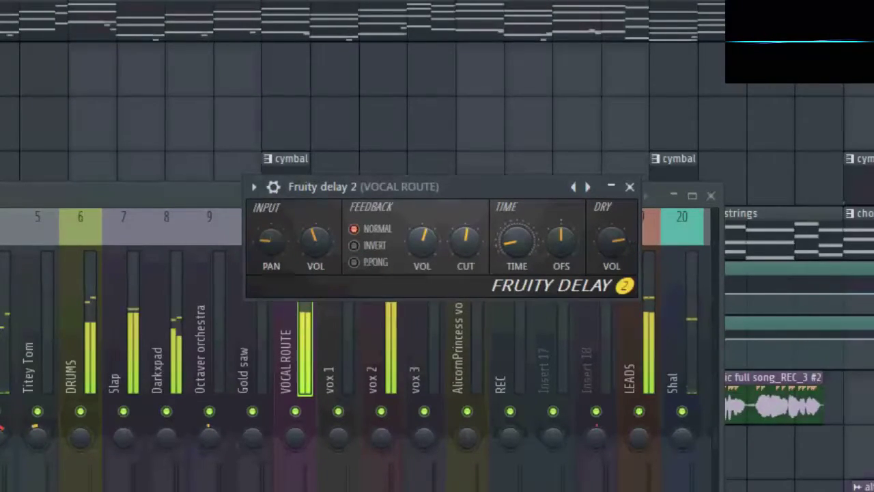
left_click(355, 262)
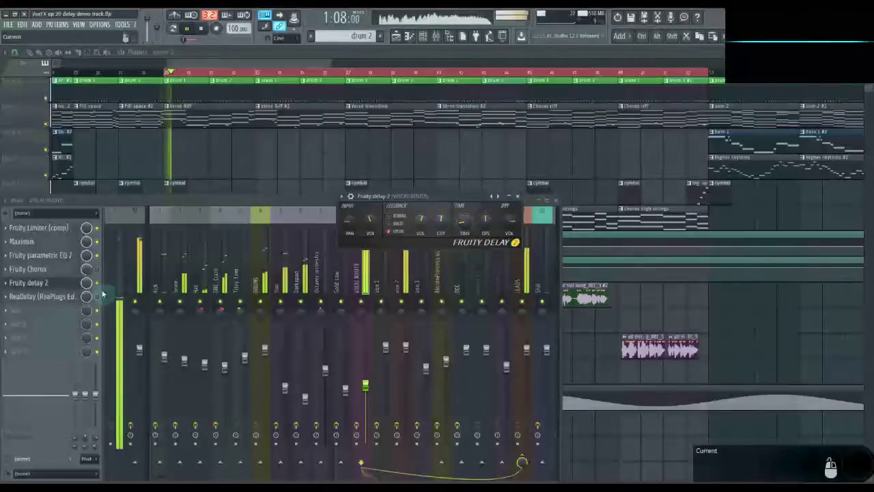
Toggle Fruity delay 2 on and off during playback to compare the vocal with and without it, and stop playback
left_click(101, 287)
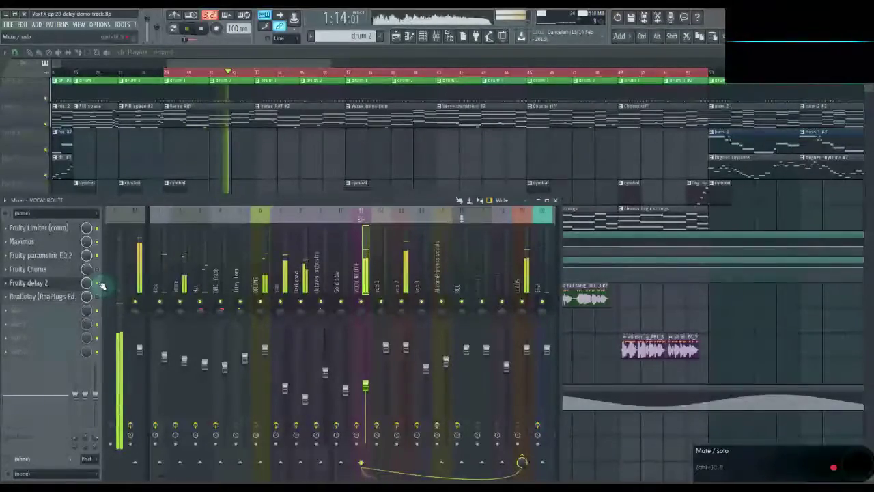
left_click(66, 290)
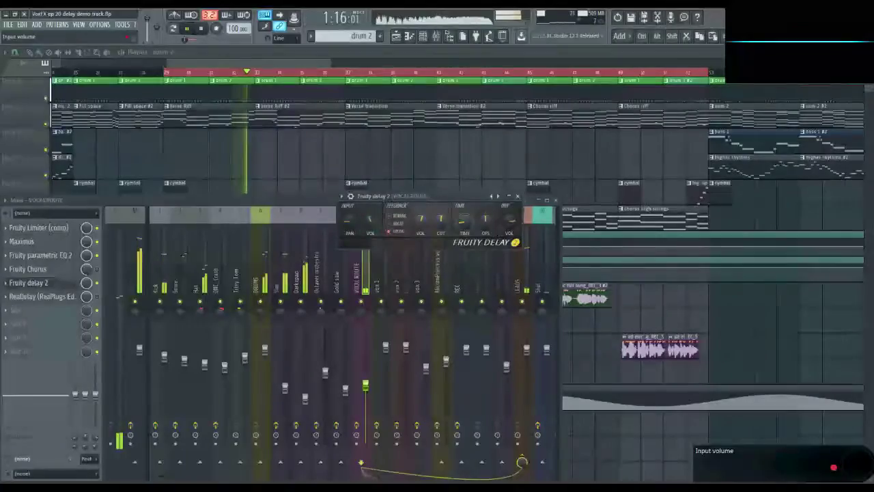
left_click(99, 283)
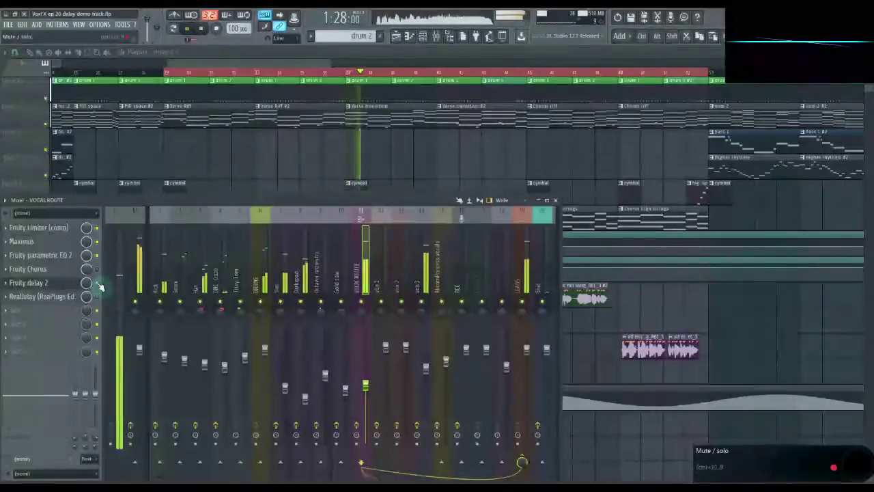
key("space")
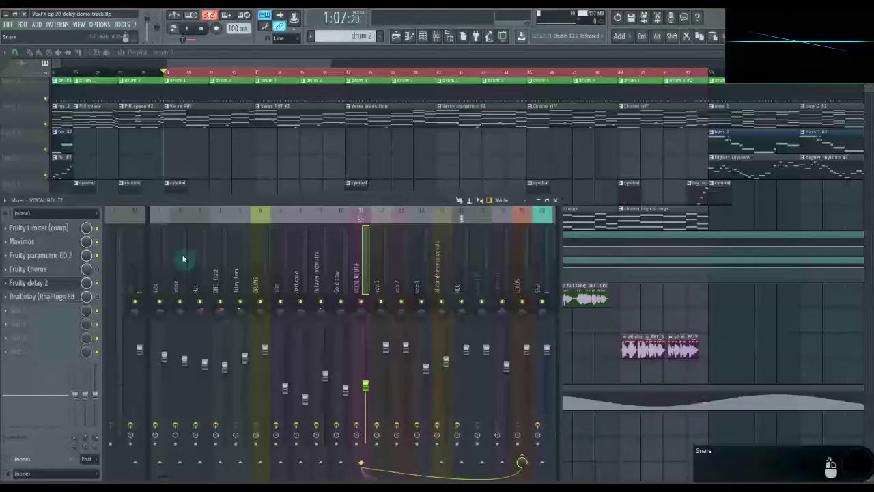
Open ReaDelay on the VOCAL ROUTE track and set its wet level to -8.1 dB and lowpass filter to 3961 Hz
left_click(82, 296)
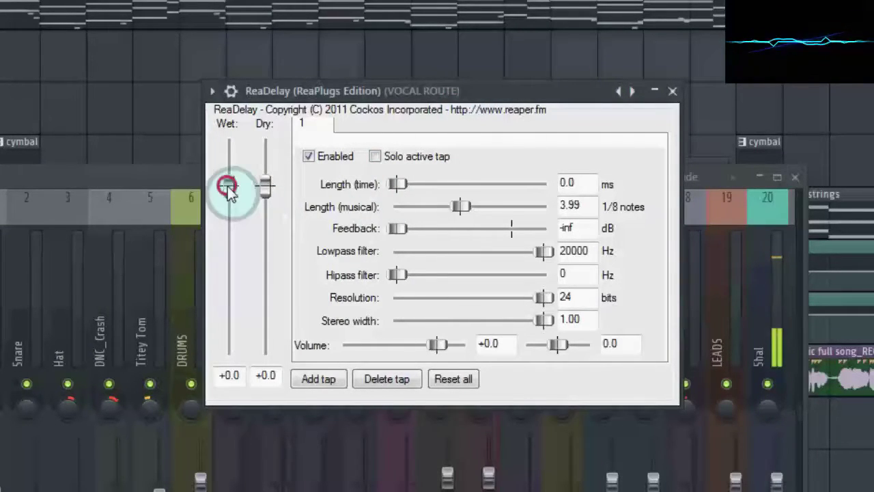
left_click_drag(230, 192, 229, 246)
left_click_drag(544, 251, 463, 246)
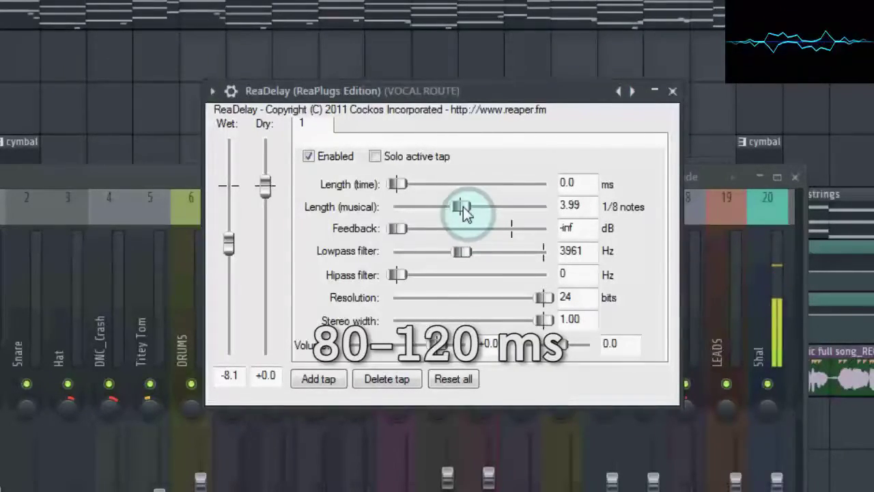
Set ReaDelay's musical length to 0.00, its time length to 103.7 ms and its feedback to -52.5 dB
left_click_drag(463, 206, 400, 204)
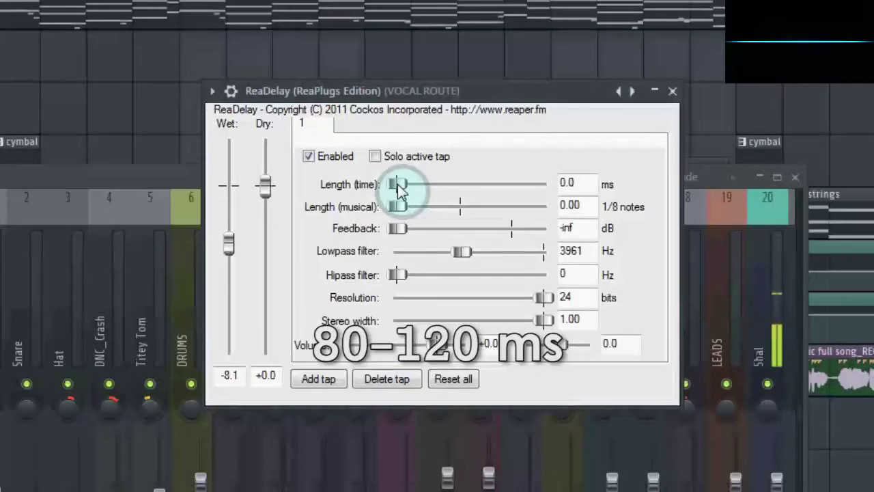
left_click_drag(398, 185, 460, 193)
left_click(402, 230)
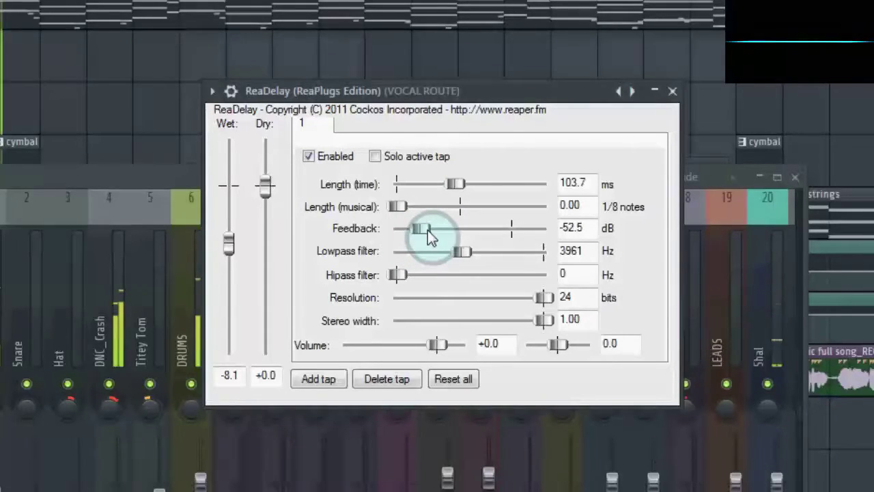
Raise ReaDelay's wet level to -4.7 dB and set its time length to 121.6 ms
left_click_drag(229, 244, 234, 233)
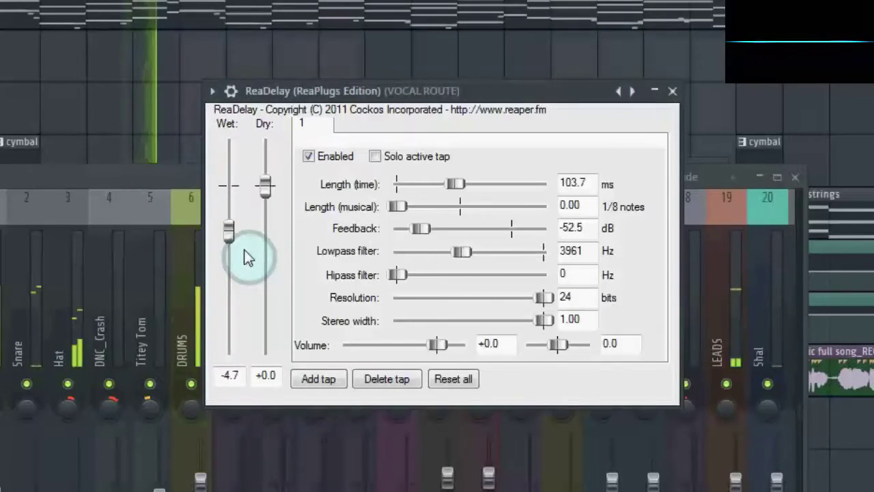
left_click_drag(456, 191, 453, 185)
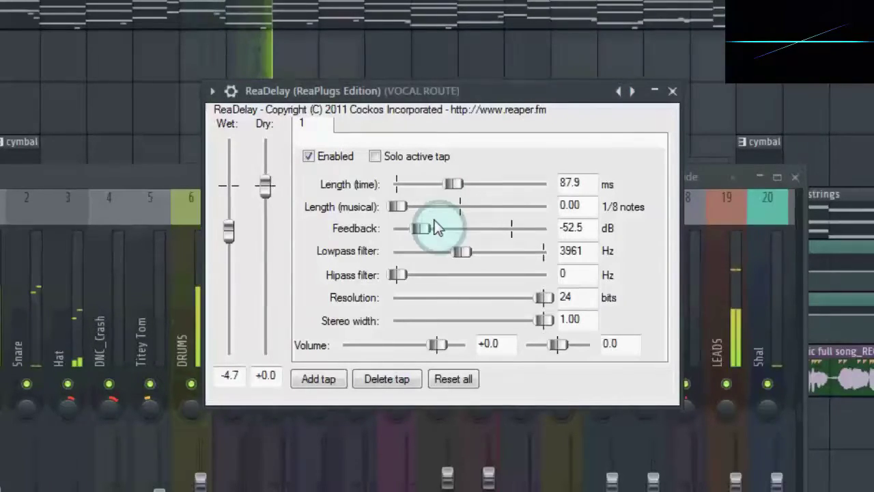
left_click_drag(455, 183, 462, 184)
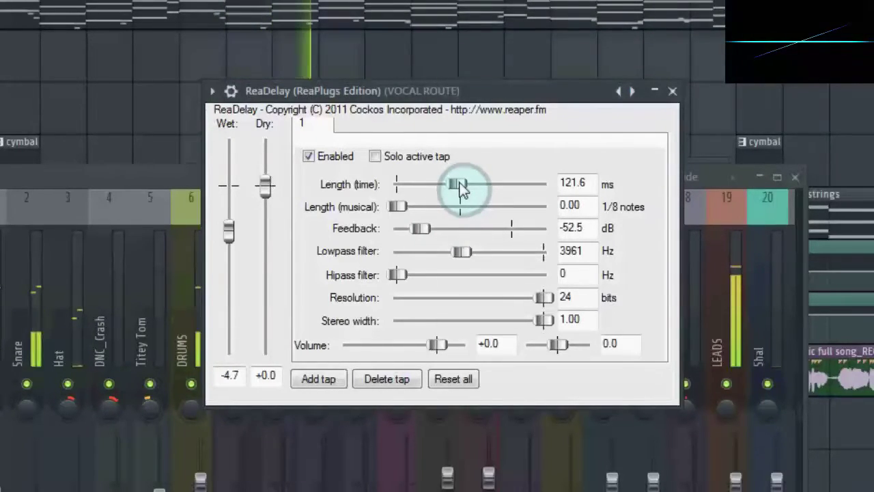